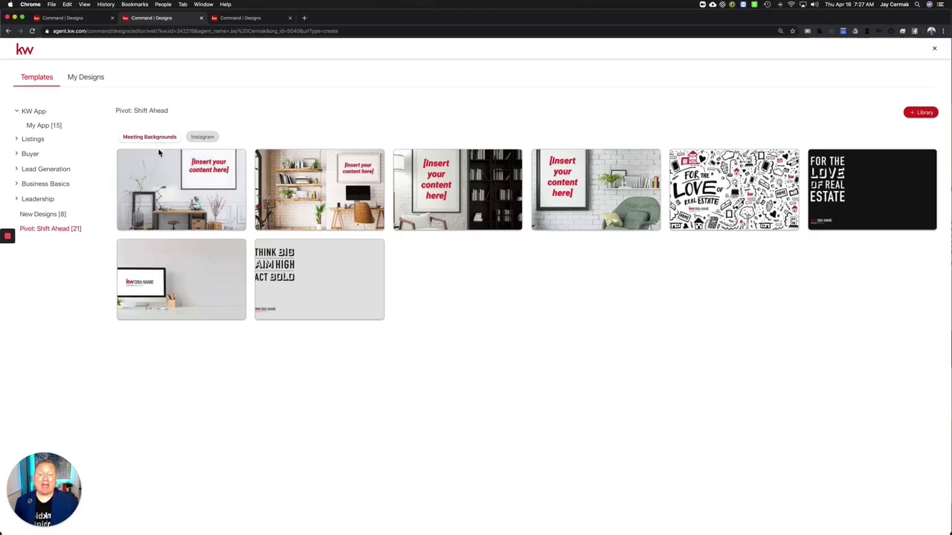
Return to the My Design Templates page and start creating a new design to show the available design types
{"action": "mouse_move", "coordinate": [163, 171]}
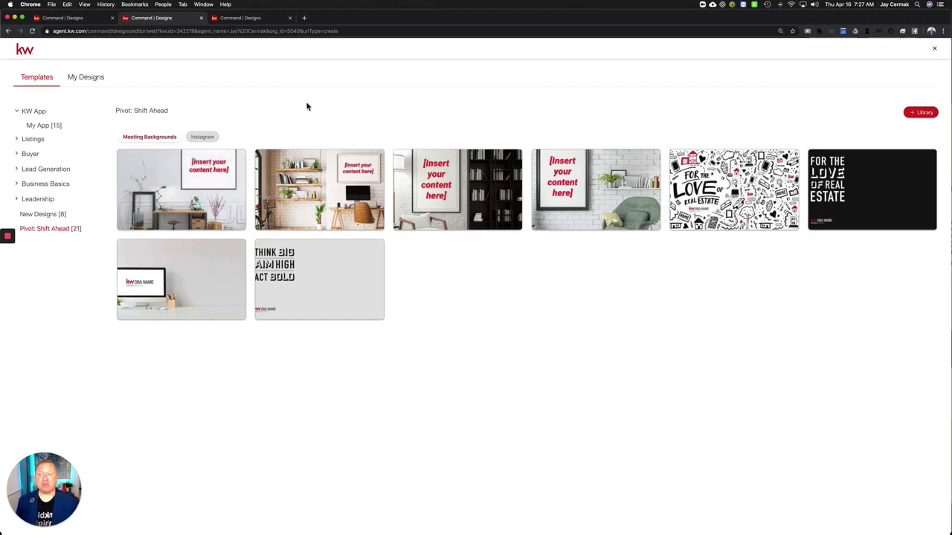
{"action": "left_click", "coordinate": [80, 18]}
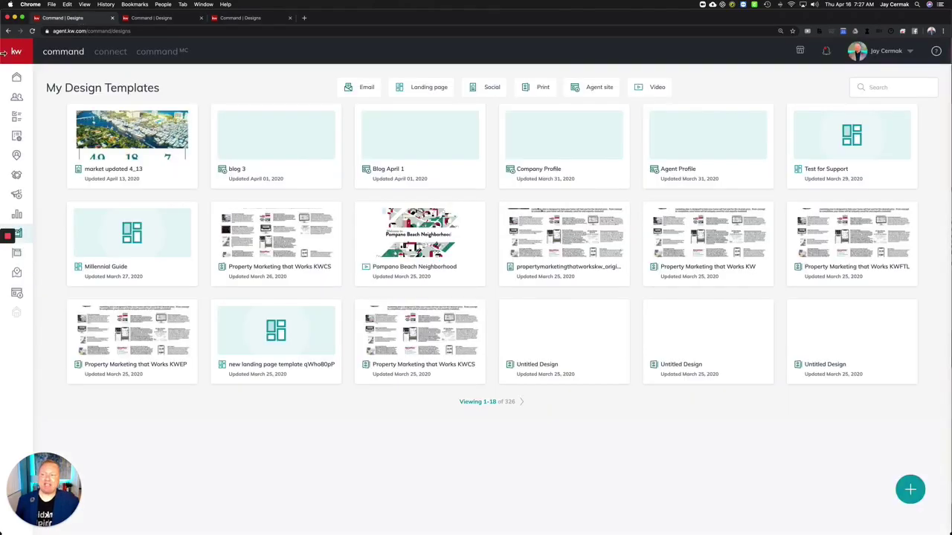
{"action": "mouse_move", "coordinate": [14, 75]}
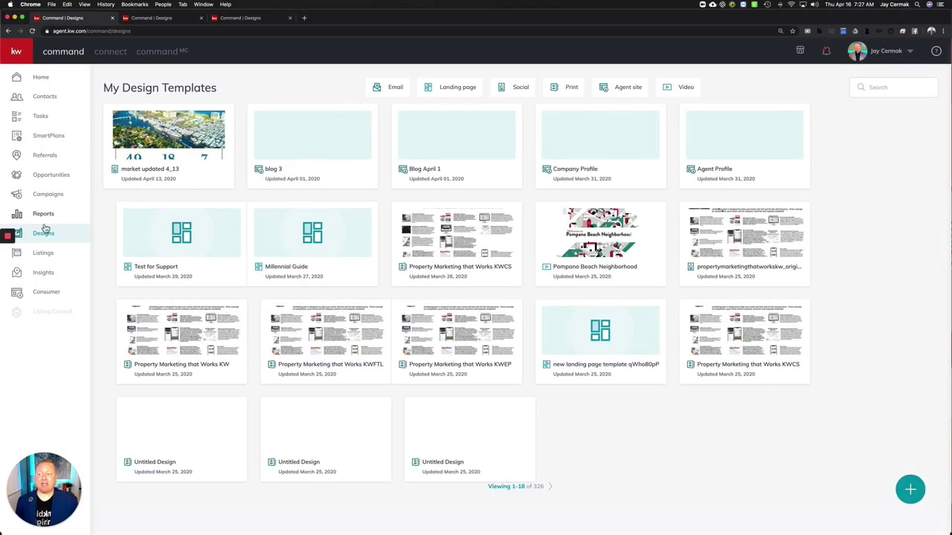
{"action": "left_click", "coordinate": [911, 490]}
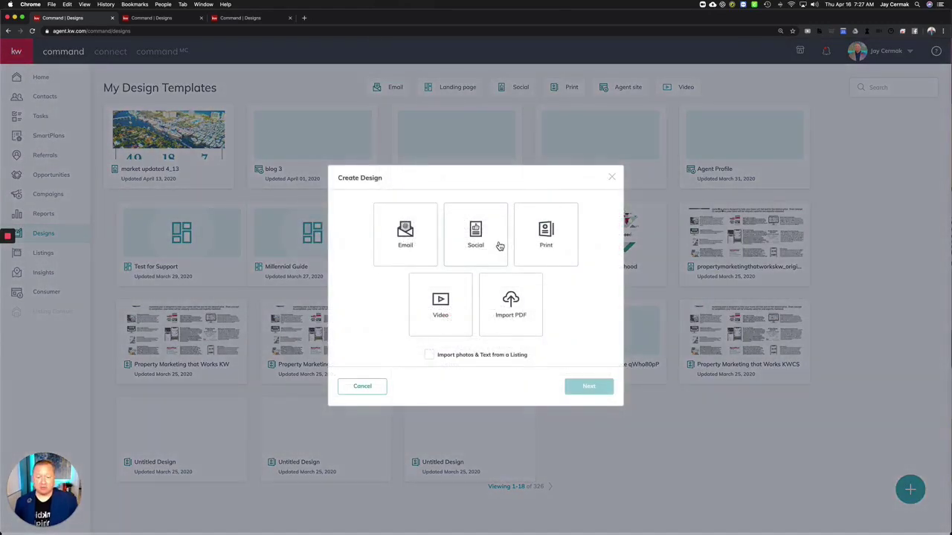
Review the Pivot: Shift Ahead templates, comparing the Instagram designs with the Meeting Backgrounds
{"action": "left_click", "coordinate": [170, 20]}
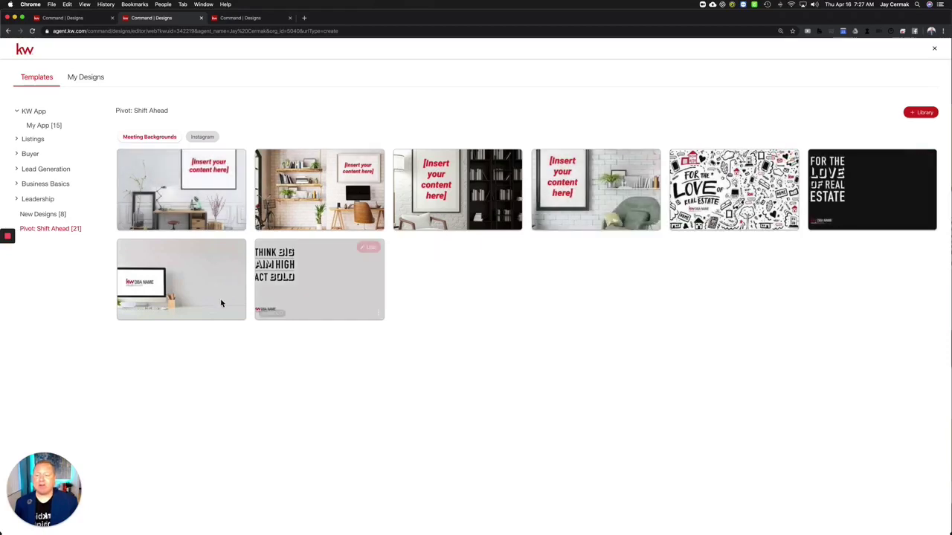
{"action": "mouse_move", "coordinate": [285, 314]}
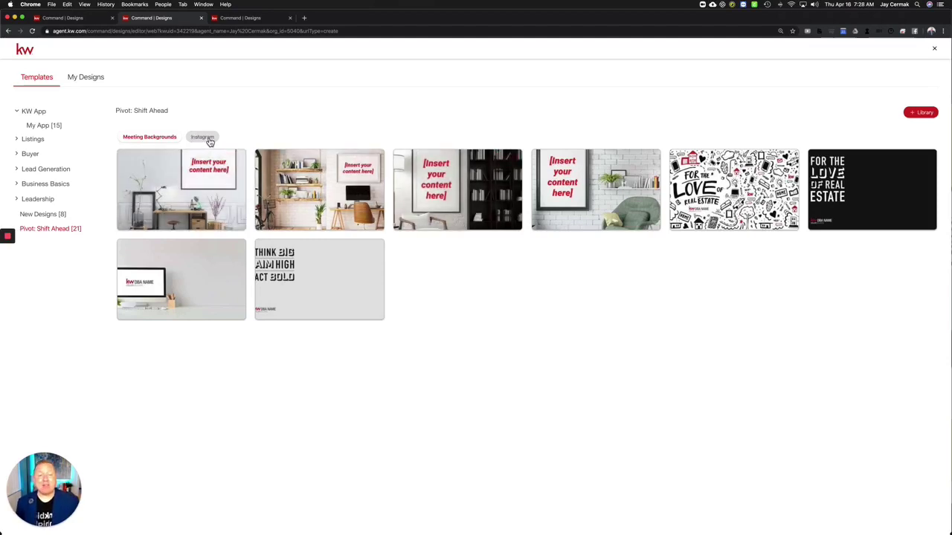
{"action": "left_click", "coordinate": [209, 140]}
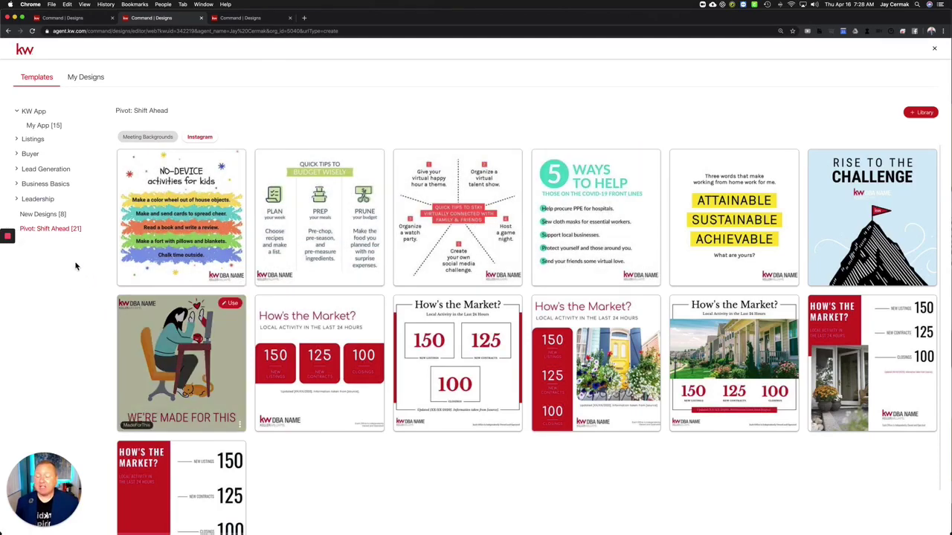
{"action": "left_click", "coordinate": [160, 138]}
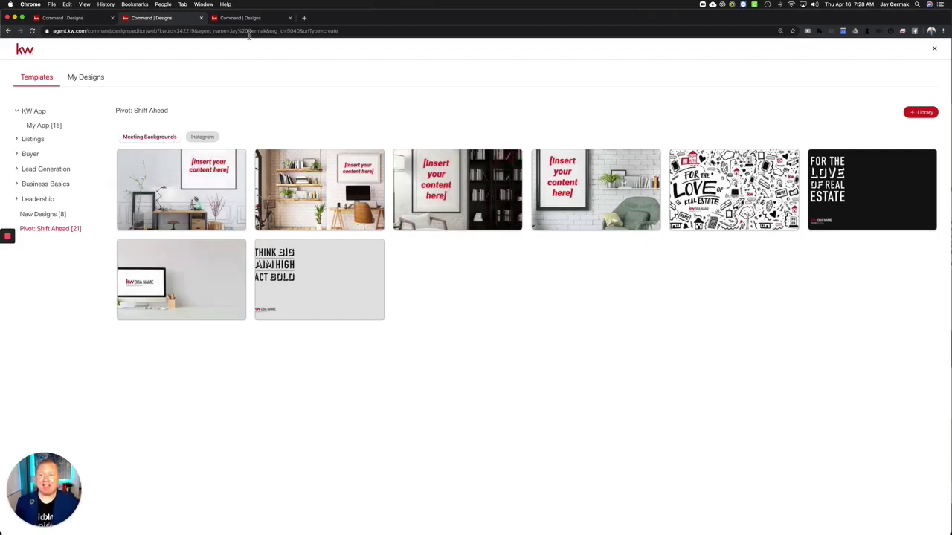
In the jteam values design, examine the company logos in the KW folder and the logos in My Library
{"action": "left_click", "coordinate": [250, 20]}
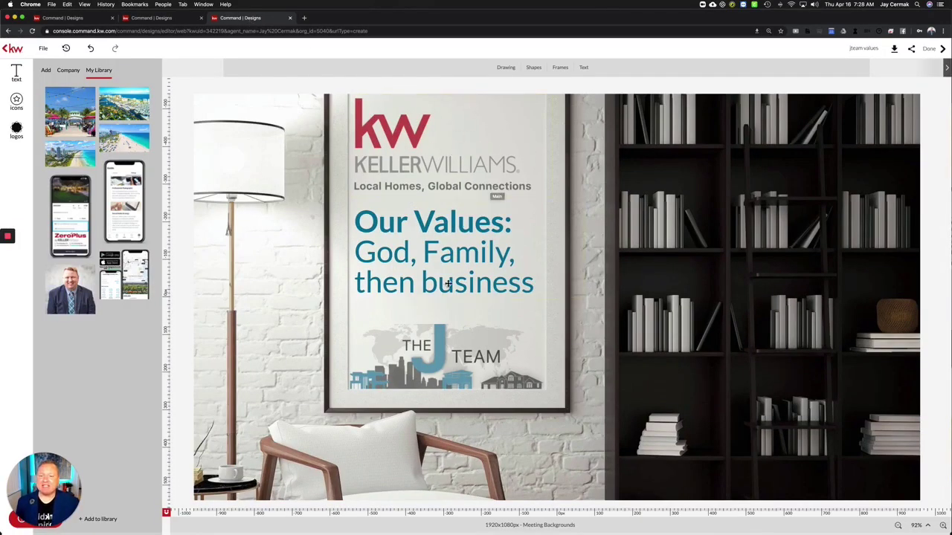
{"action": "left_click", "coordinate": [15, 134]}
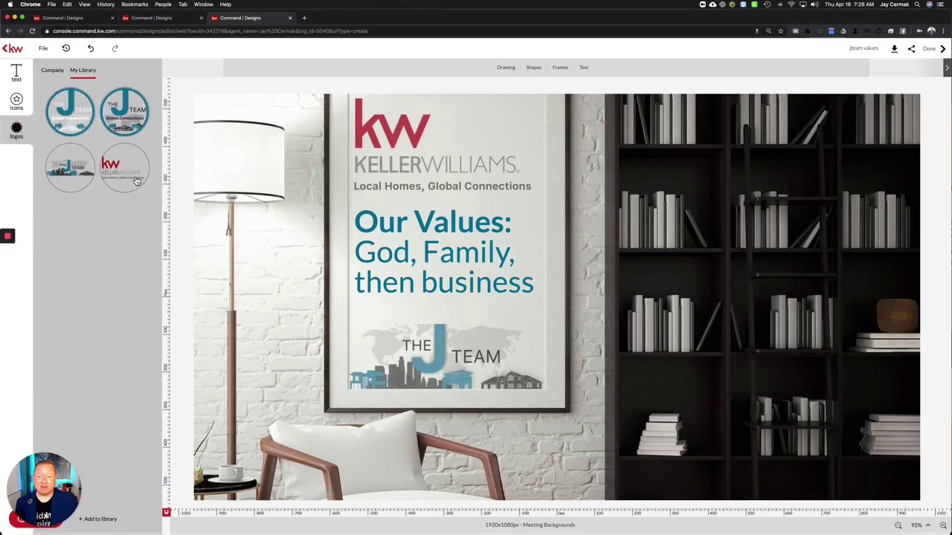
{"action": "left_click", "coordinate": [53, 71]}
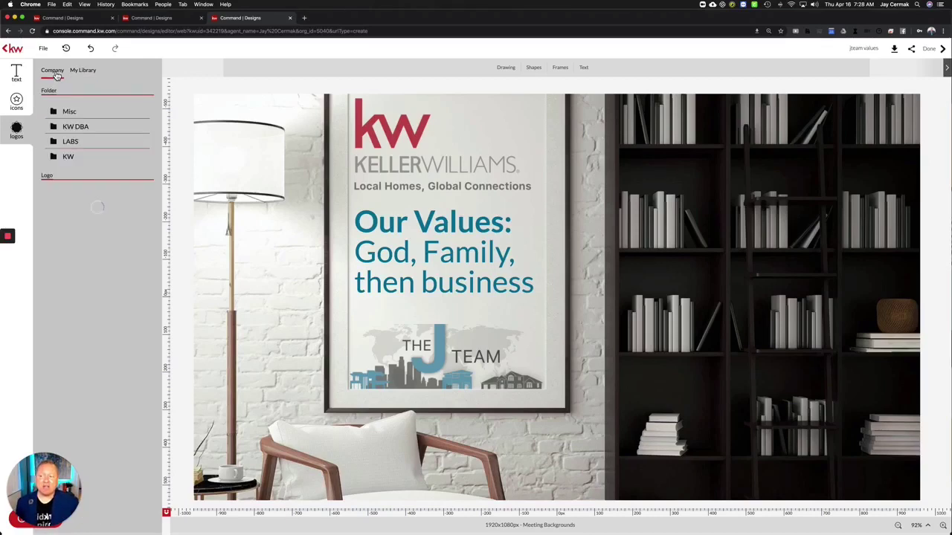
{"action": "left_click", "coordinate": [67, 157]}
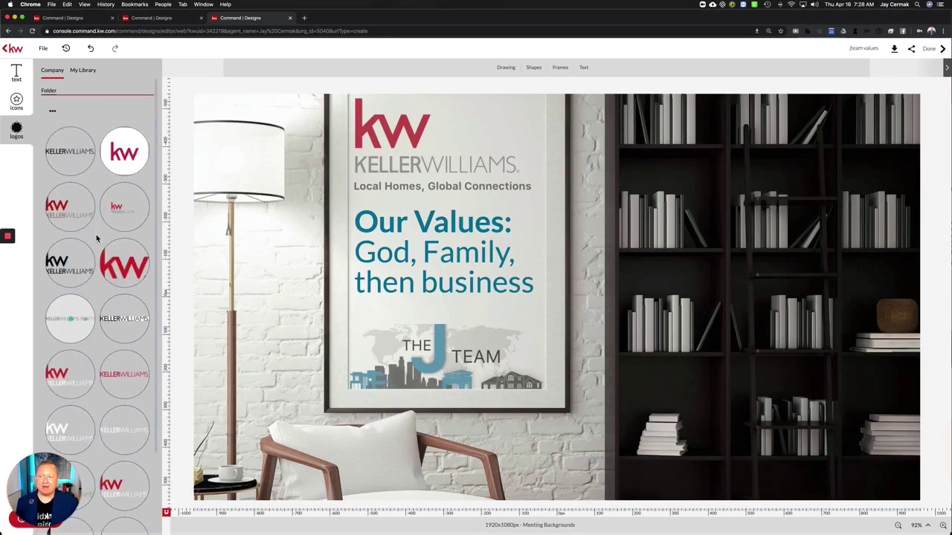
{"action": "scroll", "coordinate": [96, 236], "scroll_direction": "down", "scroll_amount": 3}
{"action": "scroll", "coordinate": [97, 238], "scroll_direction": "up", "scroll_amount": 3}
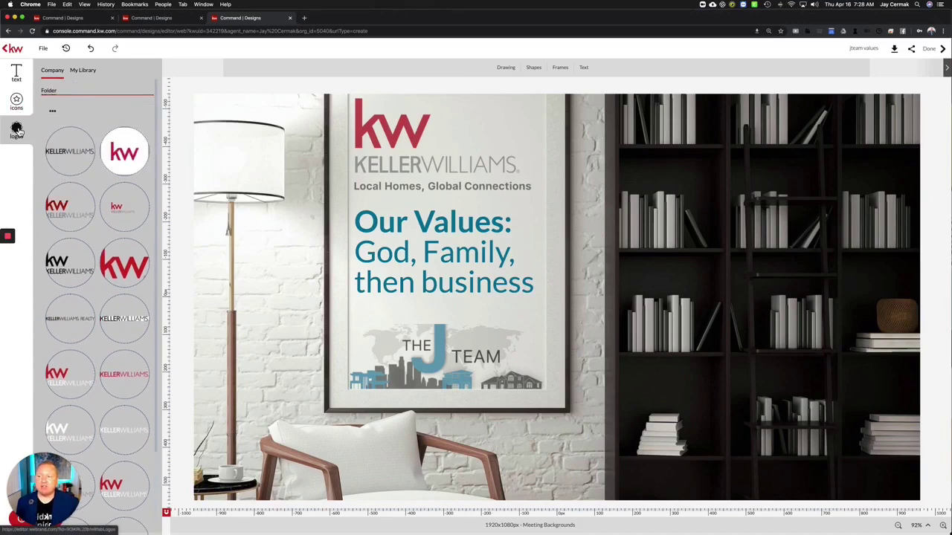
{"action": "left_click", "coordinate": [84, 70]}
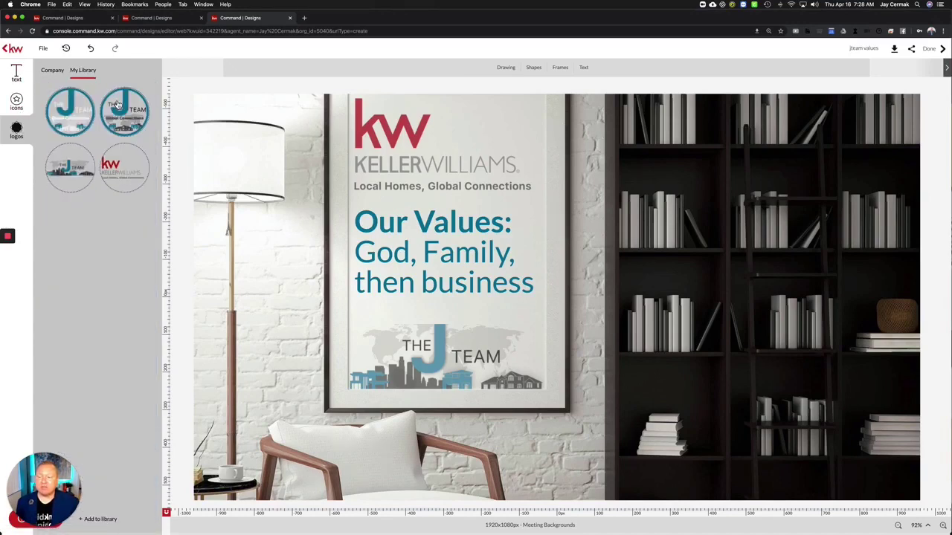
Set the opacity of The J Team logo in the picture frame to 80
{"action": "left_click", "coordinate": [484, 360]}
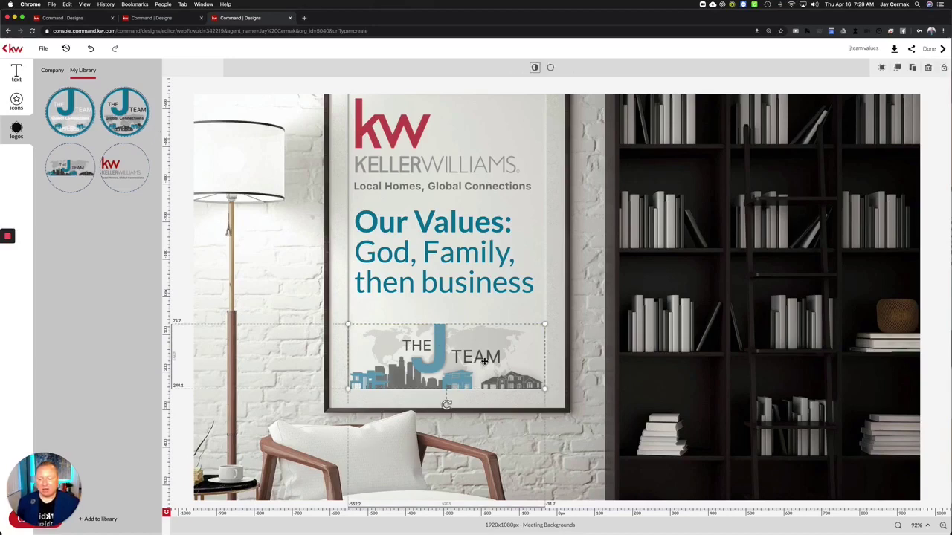
{"action": "left_click", "coordinate": [535, 68]}
{"action": "left_click_drag", "start_coordinate": [595, 88], "coordinate": [580, 88]}
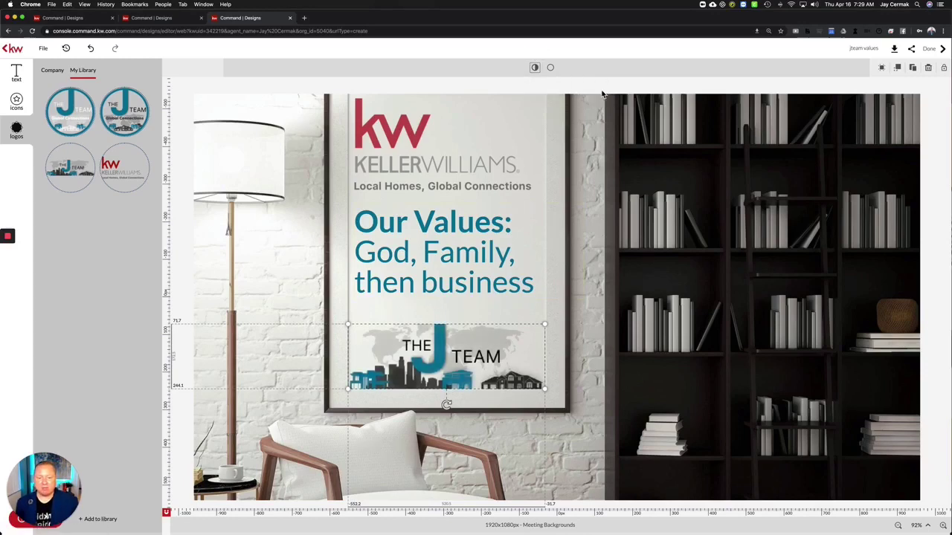
{"action": "left_click", "coordinate": [534, 68]}
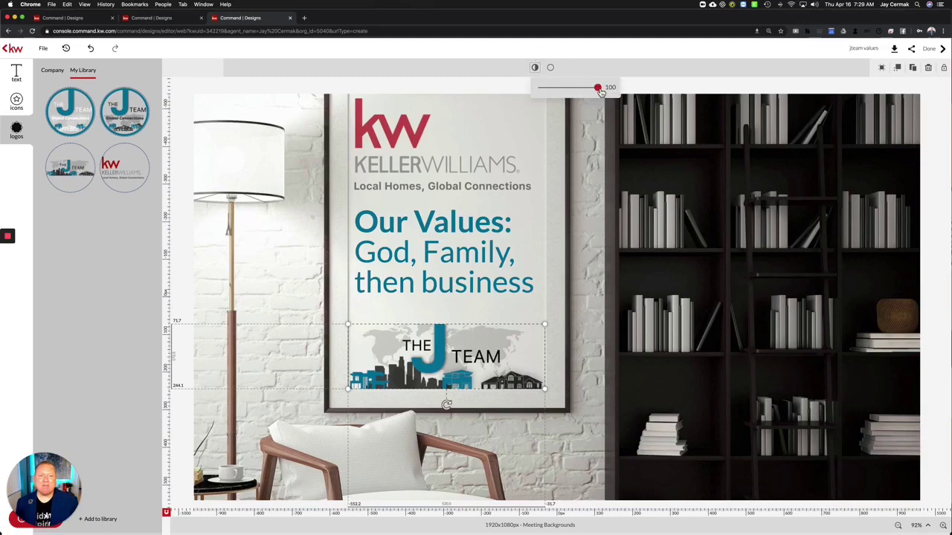
{"action": "left_click_drag", "start_coordinate": [601, 92], "coordinate": [585, 92]}
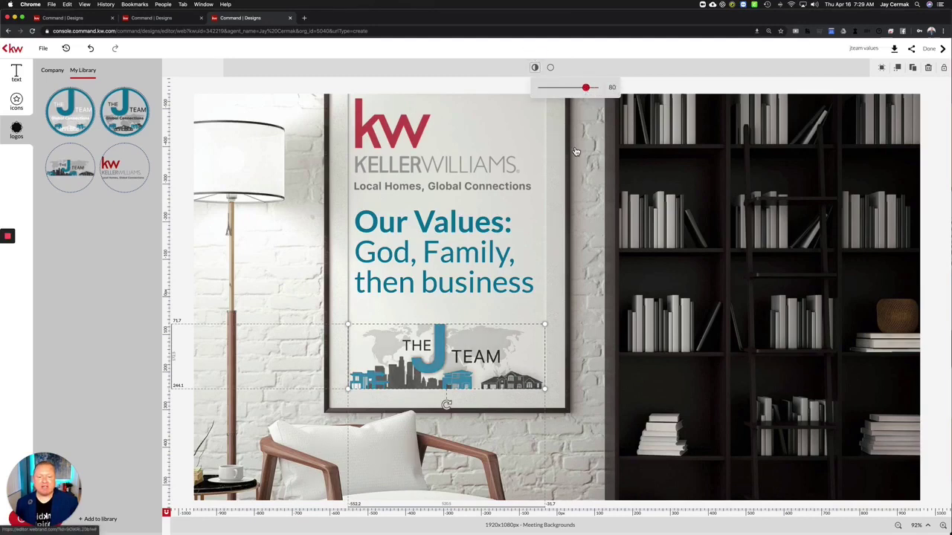
Check the formatting options for the Our Values text and the PNG download options for the design
{"action": "left_click", "coordinate": [465, 252]}
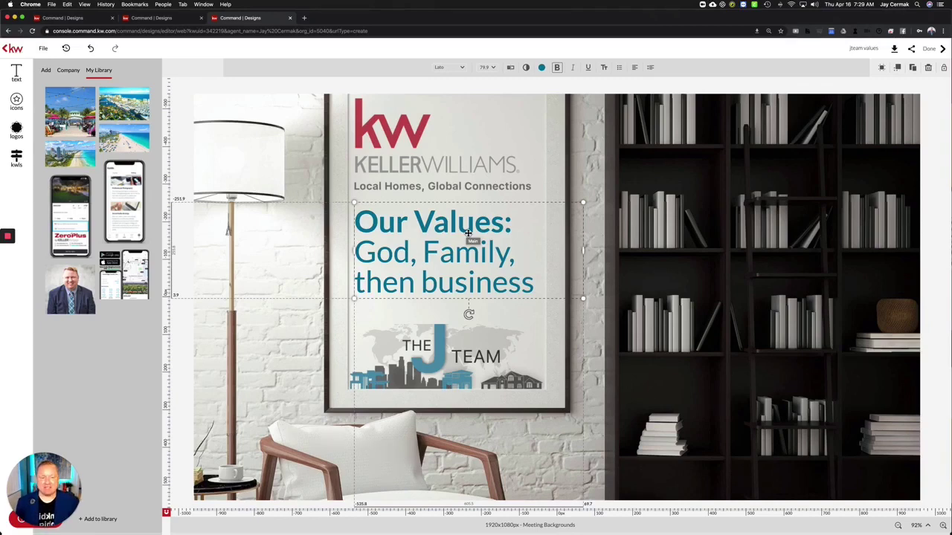
{"action": "left_click", "coordinate": [706, 87]}
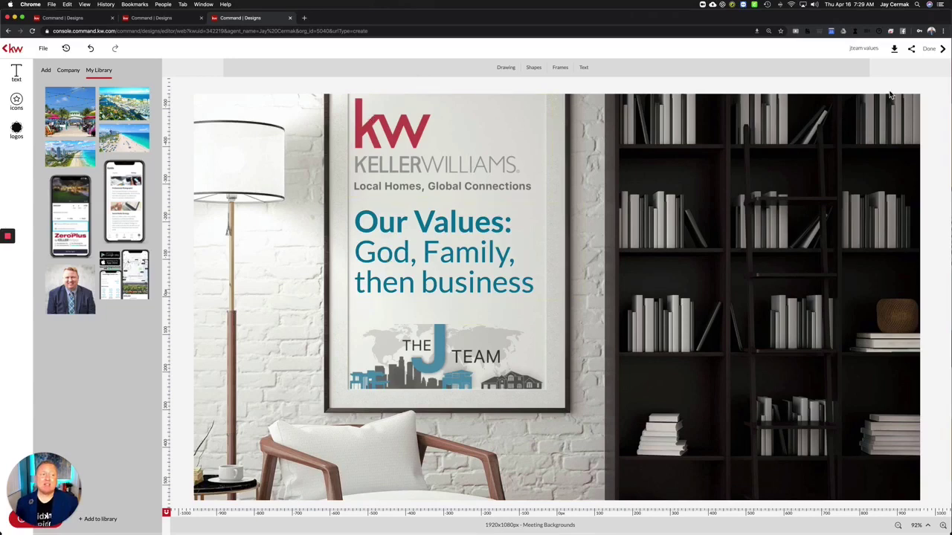
{"action": "left_click", "coordinate": [894, 49]}
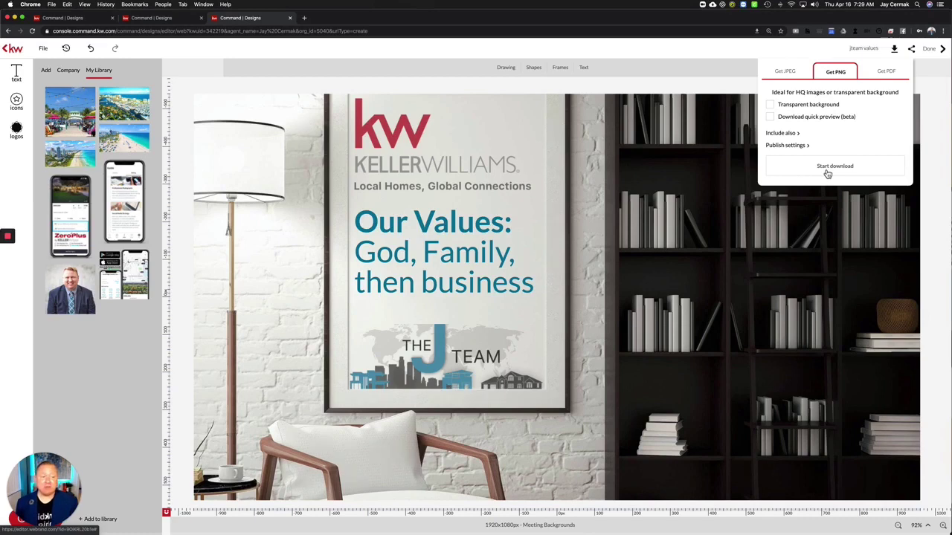
{"action": "left_click", "coordinate": [712, 93]}
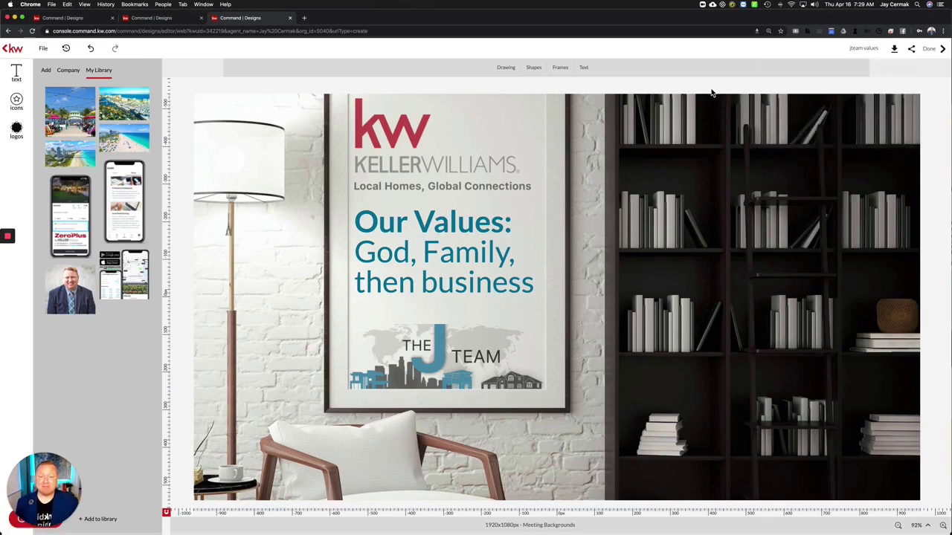
Switch to the Zoom meeting, open its virtual background settings and look through the available backgrounds
{"action": "key", "text": "ctrl+Up"}
{"action": "left_click", "coordinate": [545, 74]}
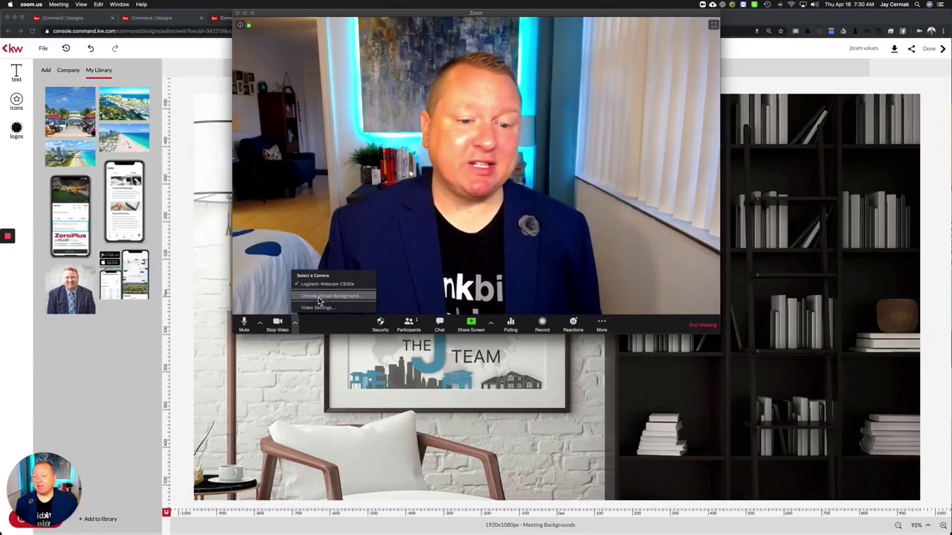
{"action": "left_click", "coordinate": [320, 296]}
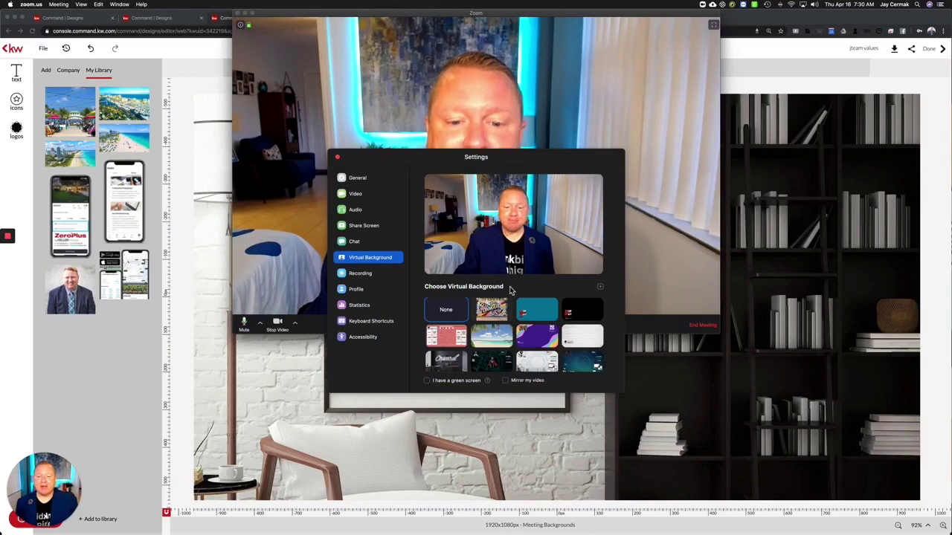
{"action": "scroll", "coordinate": [532, 318], "scroll_direction": "down", "scroll_amount": 3}
{"action": "scroll", "coordinate": [532, 319], "scroll_direction": "down", "scroll_amount": 3}
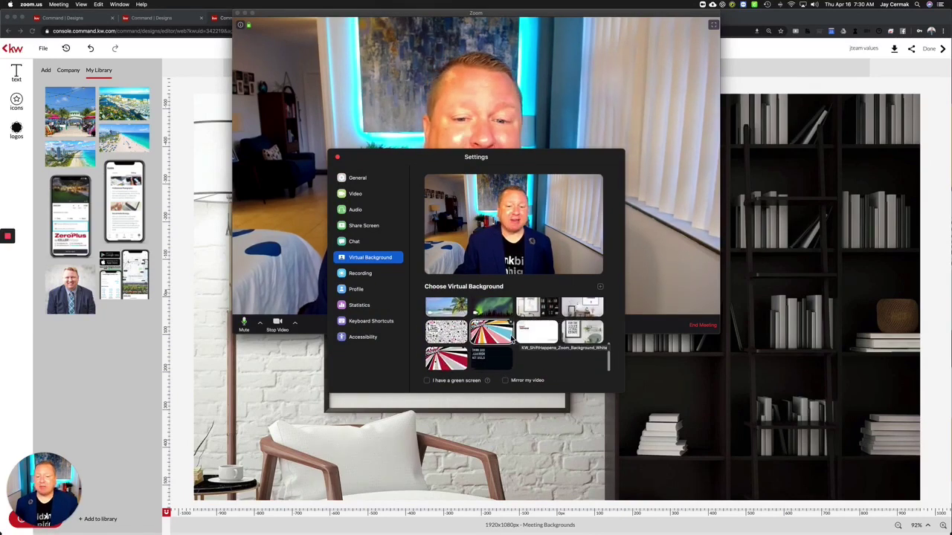
{"action": "scroll", "coordinate": [526, 361], "scroll_direction": "up", "scroll_amount": 5}
{"action": "scroll", "coordinate": [524, 355], "scroll_direction": "up", "scroll_amount": 5}
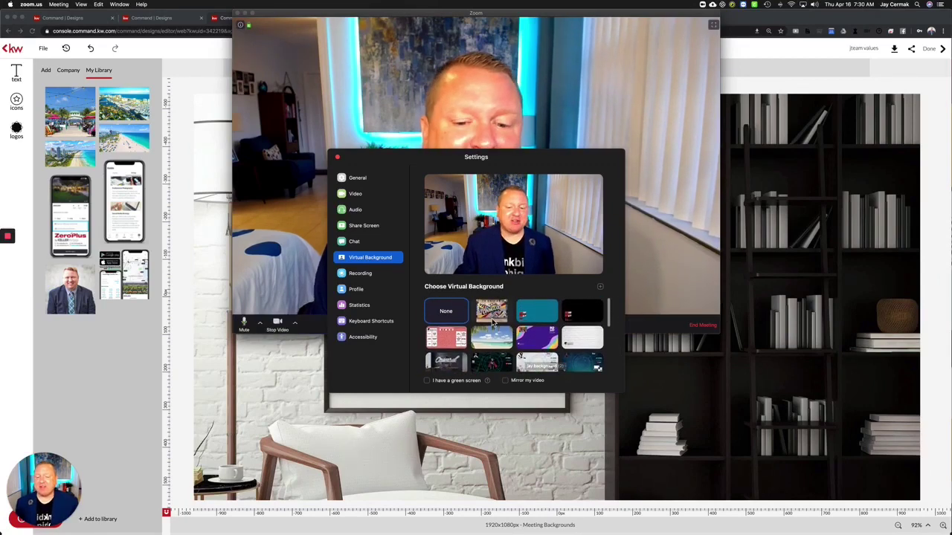
{"action": "scroll", "coordinate": [535, 335], "scroll_direction": "down", "scroll_amount": 5}
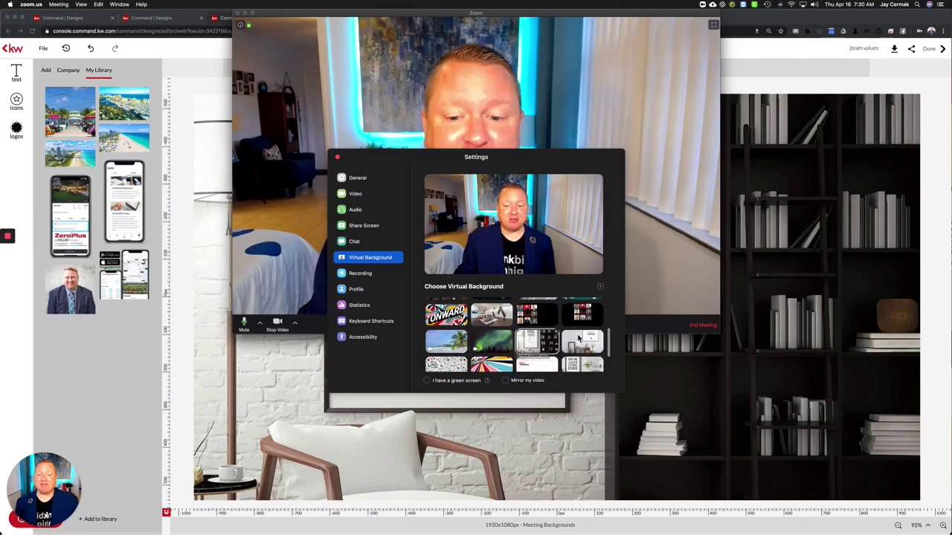
{"action": "scroll", "coordinate": [483, 354], "scroll_direction": "down", "scroll_amount": 2}
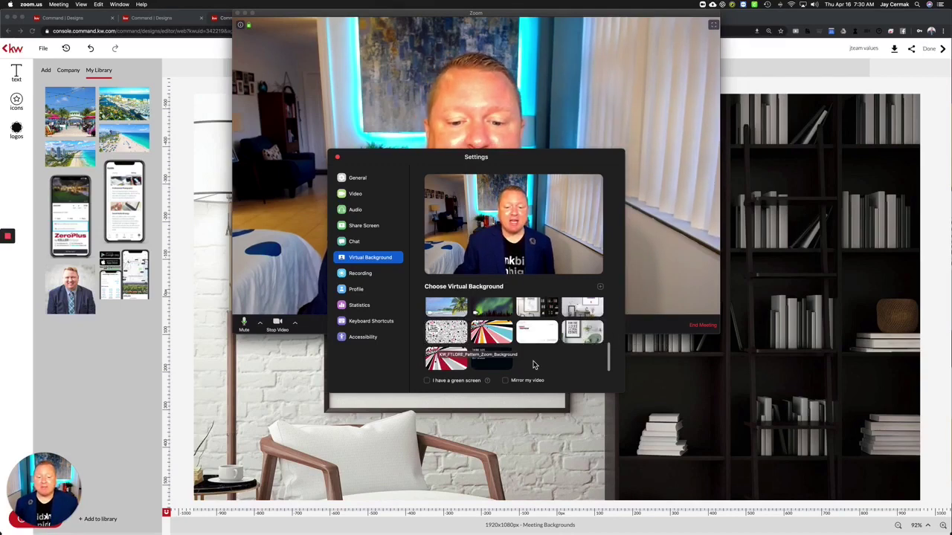
Add jteamvalues_1_original.png from the Downloads folder as the virtual background and close the settings
{"action": "left_click", "coordinate": [600, 288]}
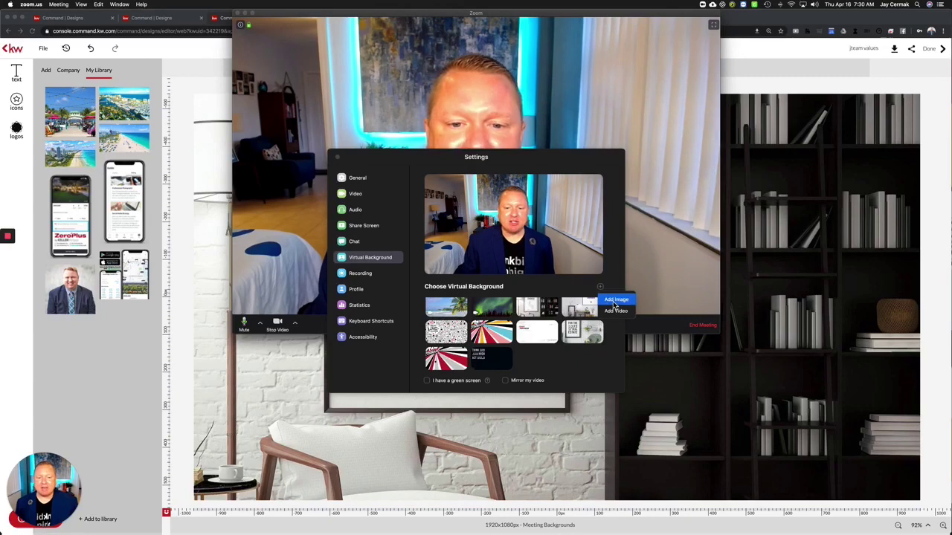
{"action": "left_click", "coordinate": [613, 301]}
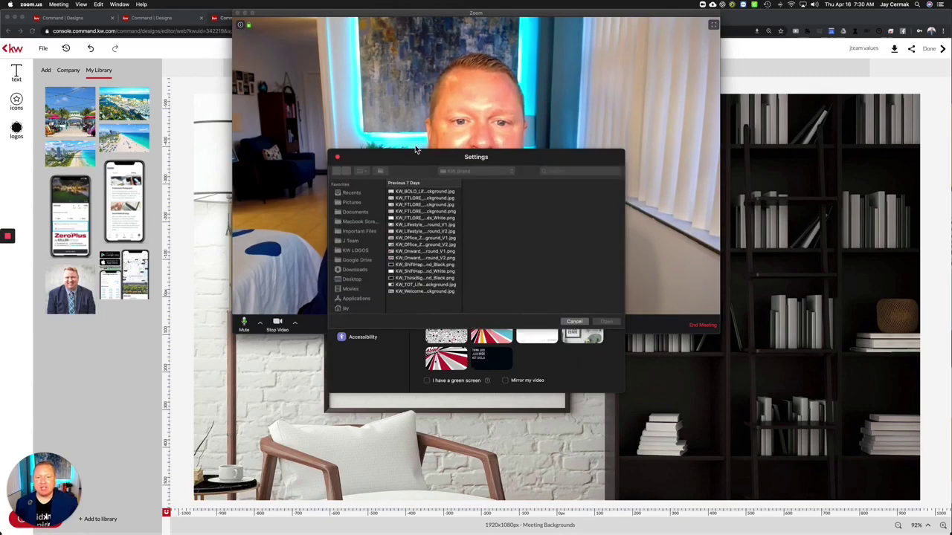
{"action": "left_click", "coordinate": [354, 273]}
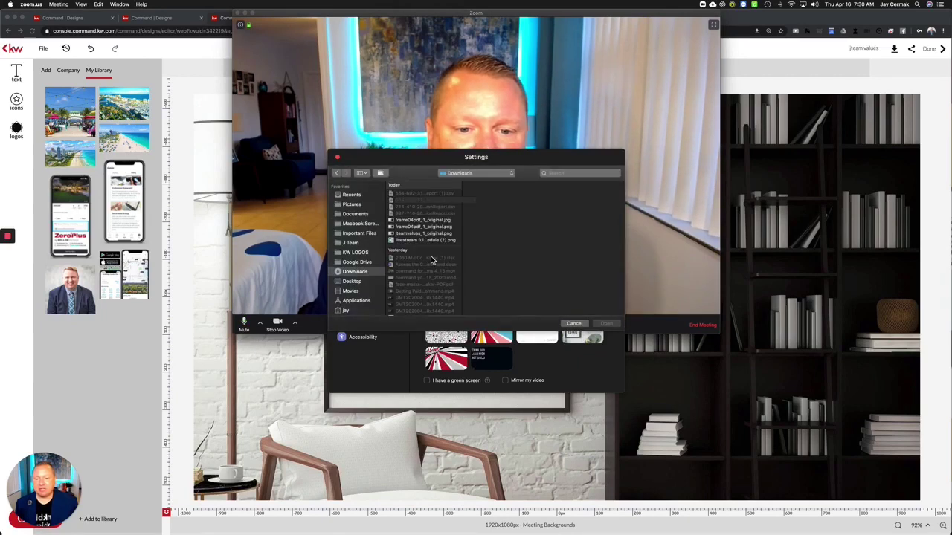
{"action": "left_click", "coordinate": [429, 223]}
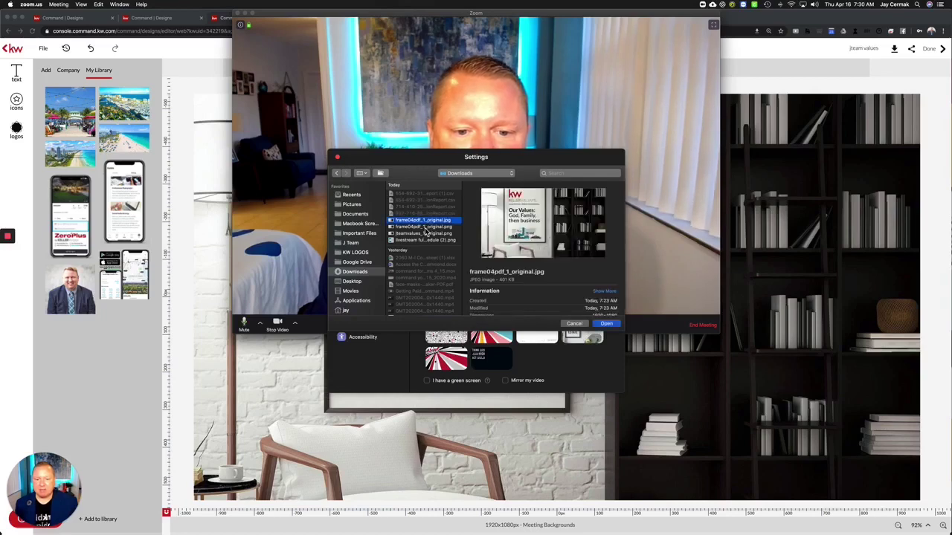
{"action": "left_click", "coordinate": [426, 226]}
{"action": "left_click", "coordinate": [422, 233]}
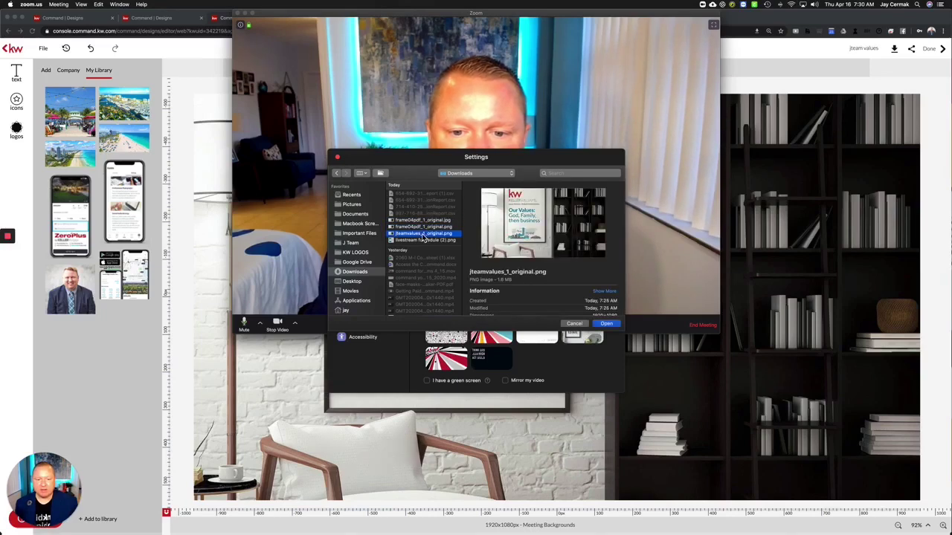
{"action": "left_click", "coordinate": [605, 324]}
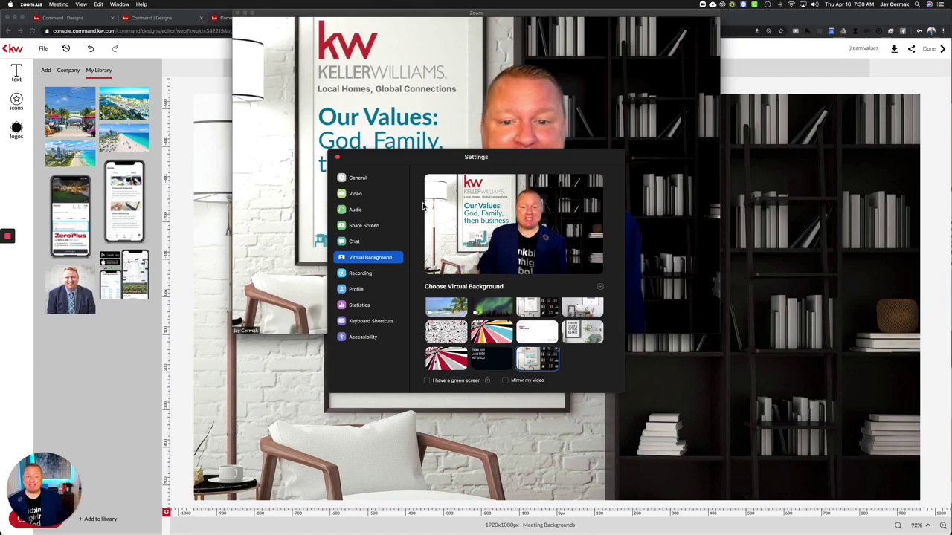
{"action": "left_click", "coordinate": [338, 159]}
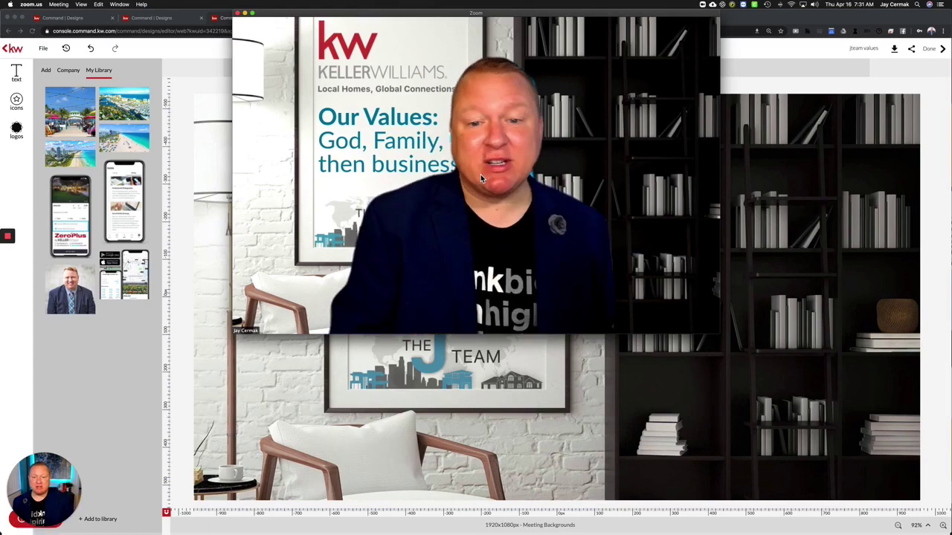
Set the Zoom virtual background to None and close the settings
{"action": "mouse_move", "coordinate": [484, 174]}
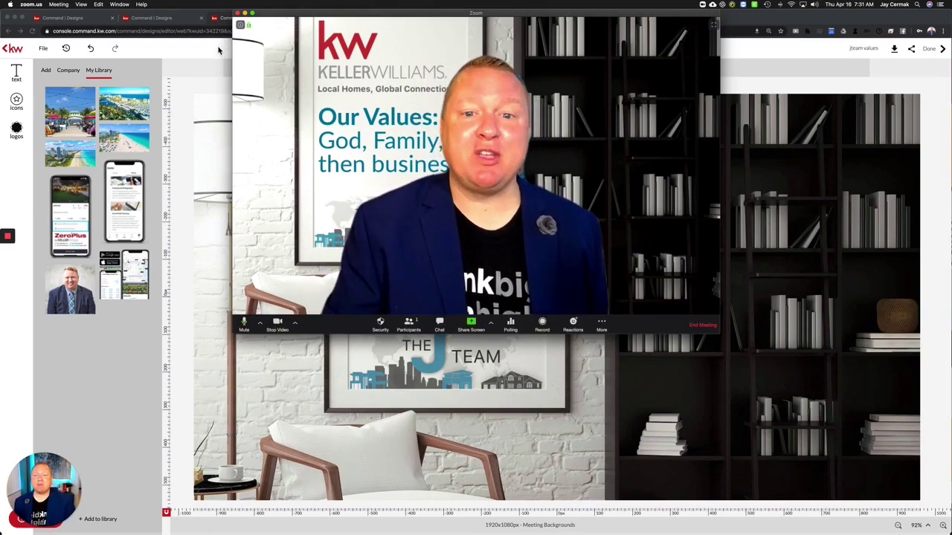
{"action": "left_click", "coordinate": [295, 324]}
{"action": "left_click", "coordinate": [321, 297]}
{"action": "left_click", "coordinate": [449, 315]}
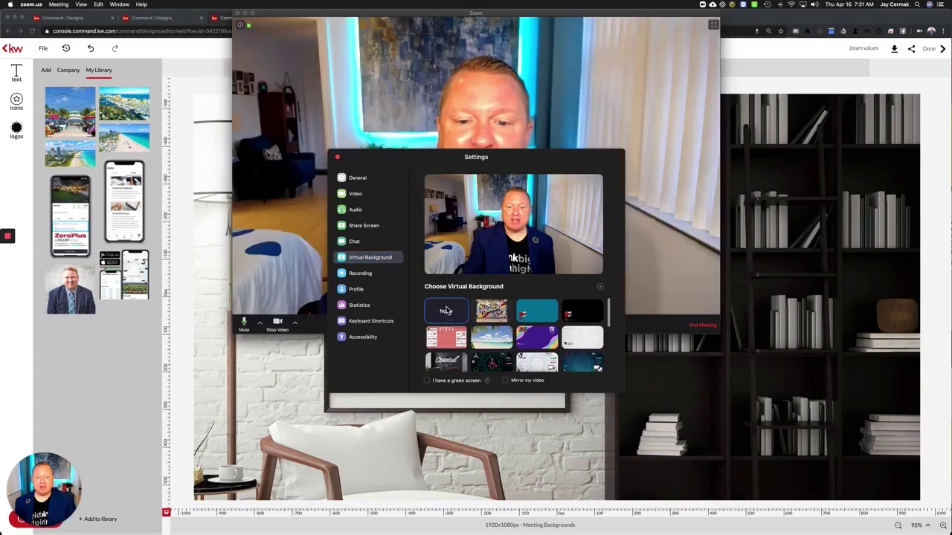
{"action": "left_click", "coordinate": [338, 157]}
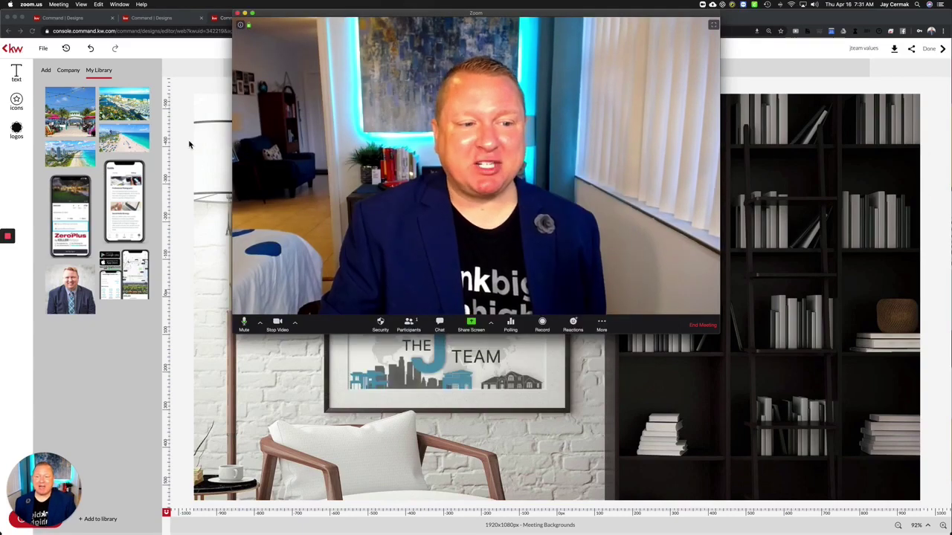
Switch back to Command Designs in Chrome and look over the Meeting Backgrounds templates under Pivot: Shift Ahead
{"action": "left_click", "coordinate": [189, 67]}
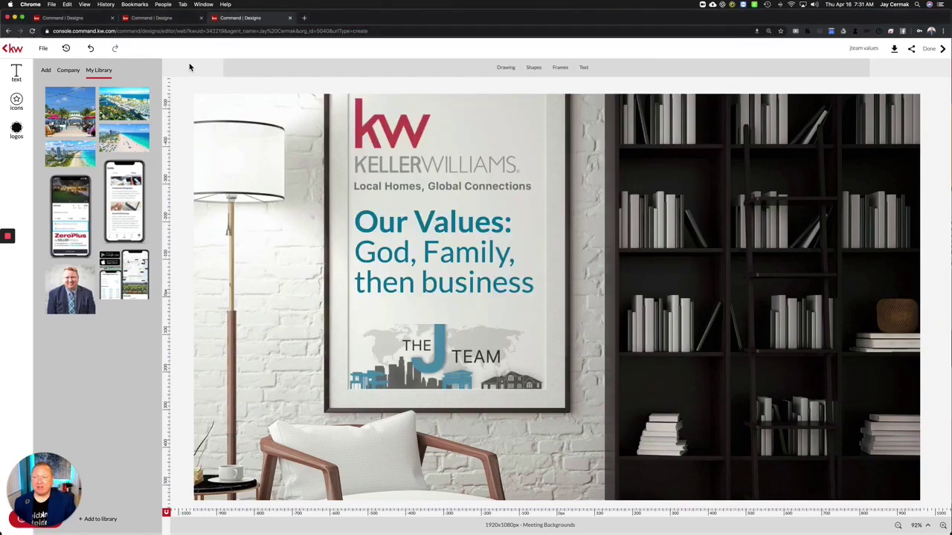
{"action": "left_click", "coordinate": [168, 20]}
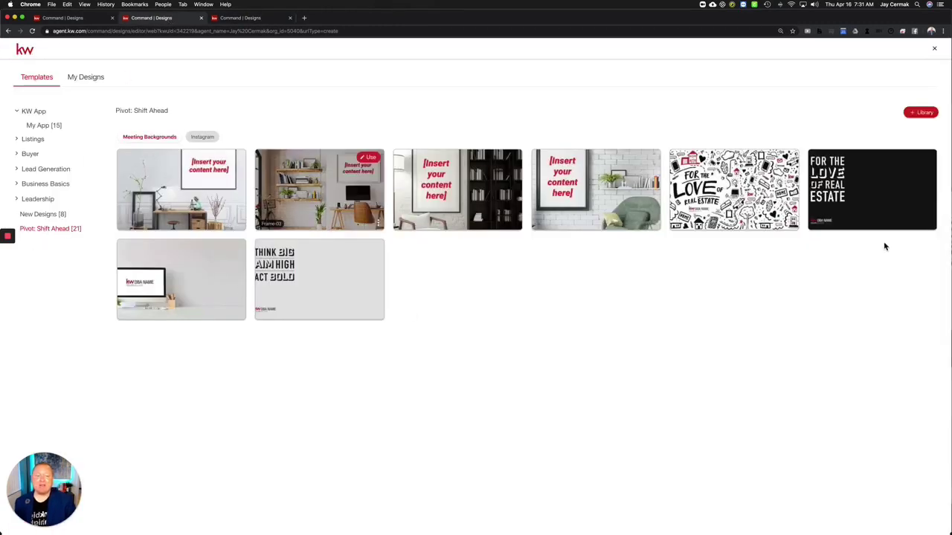
{"action": "mouse_move", "coordinate": [321, 287]}
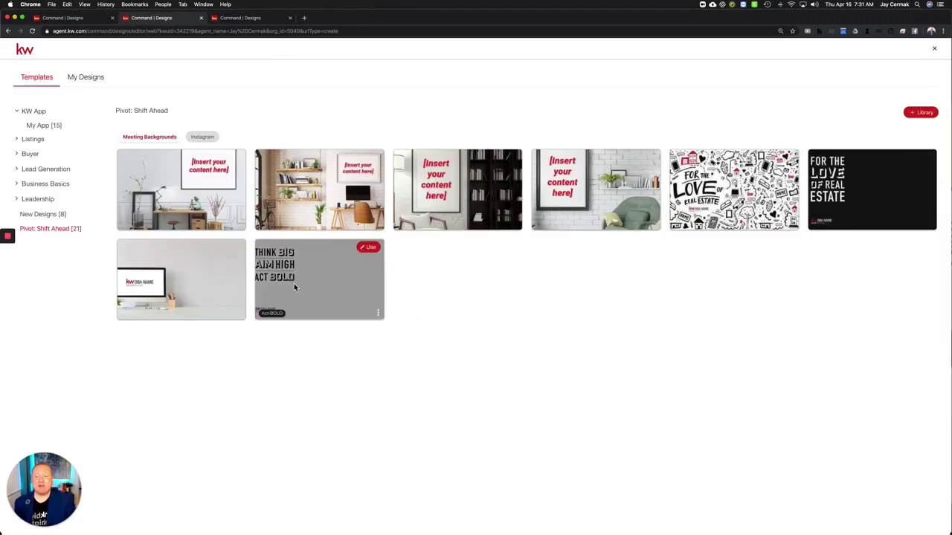